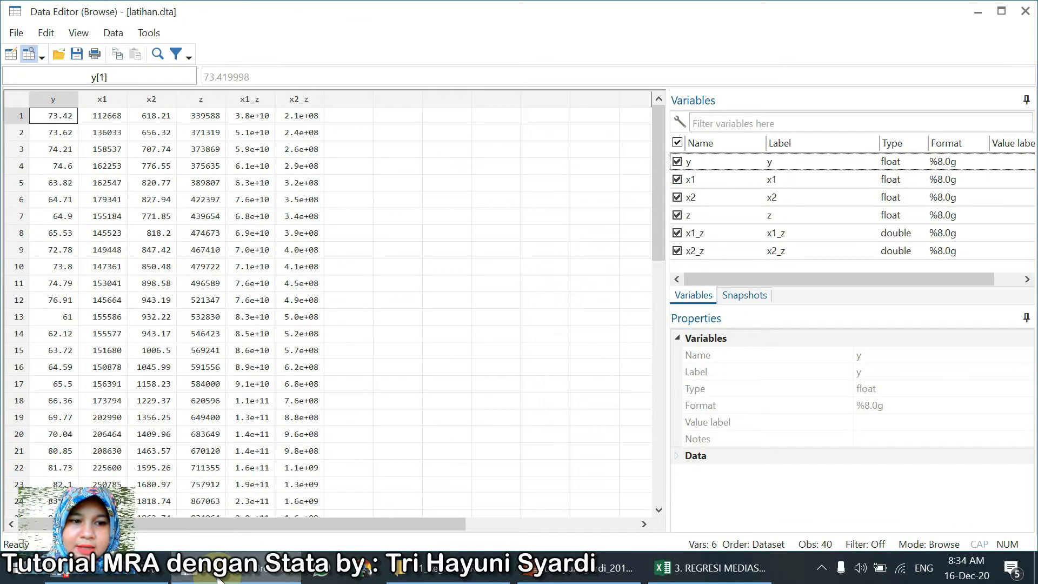
Switch to the Excel workbook and examine the Y, X1, X2 and Z data columns and the X1*Z and X2*Z interaction formulas
click(709, 568)
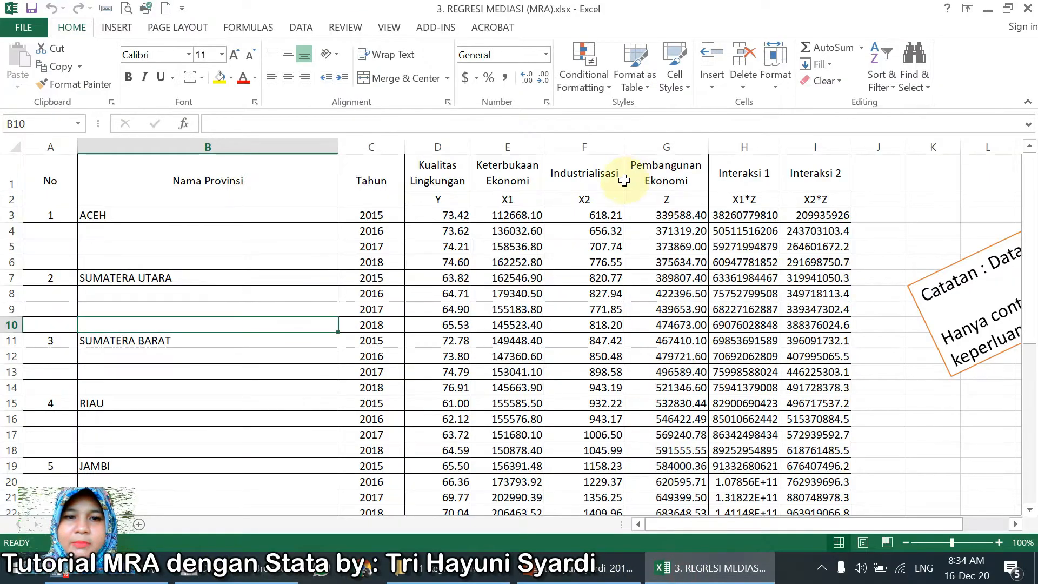
drag(427, 215, 794, 246)
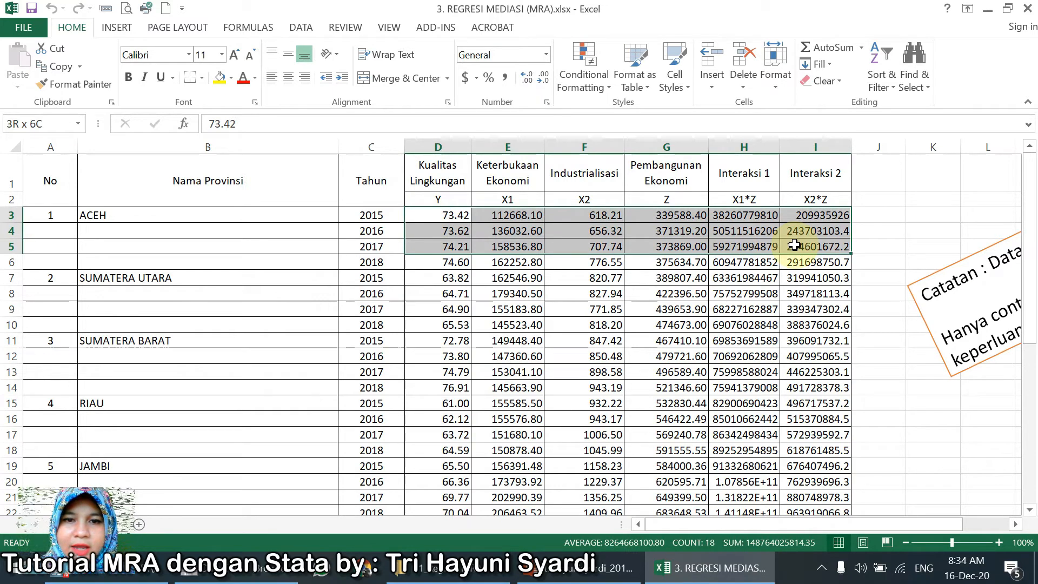
click(700, 212)
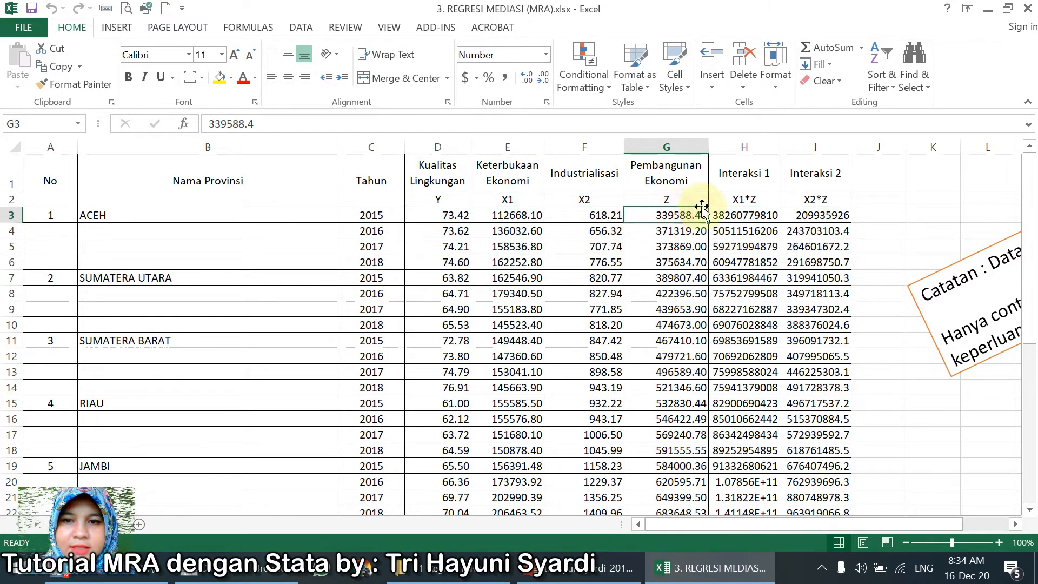
click(746, 201)
click(493, 210)
click(663, 227)
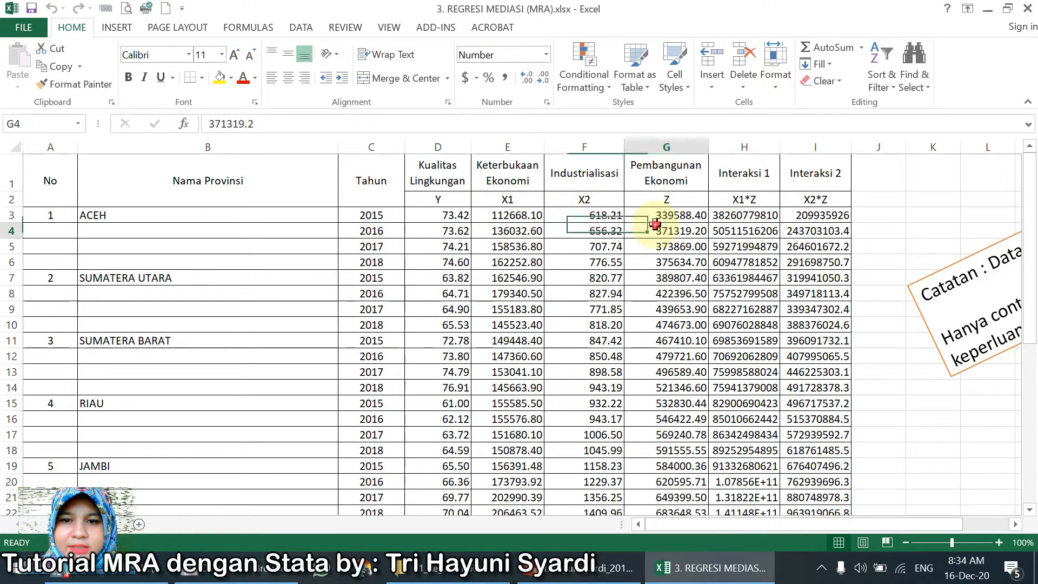
click(735, 215)
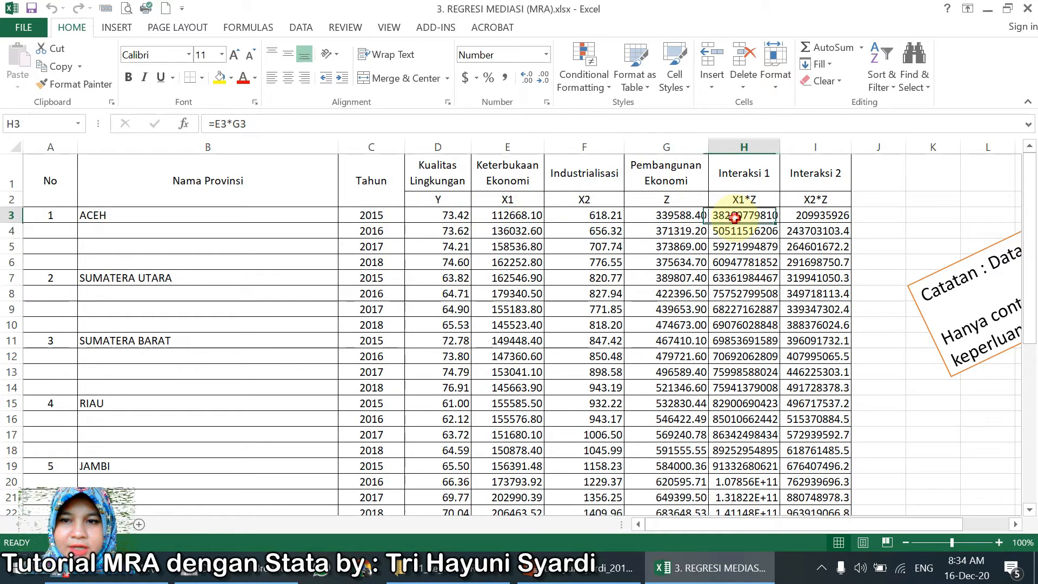
click(798, 214)
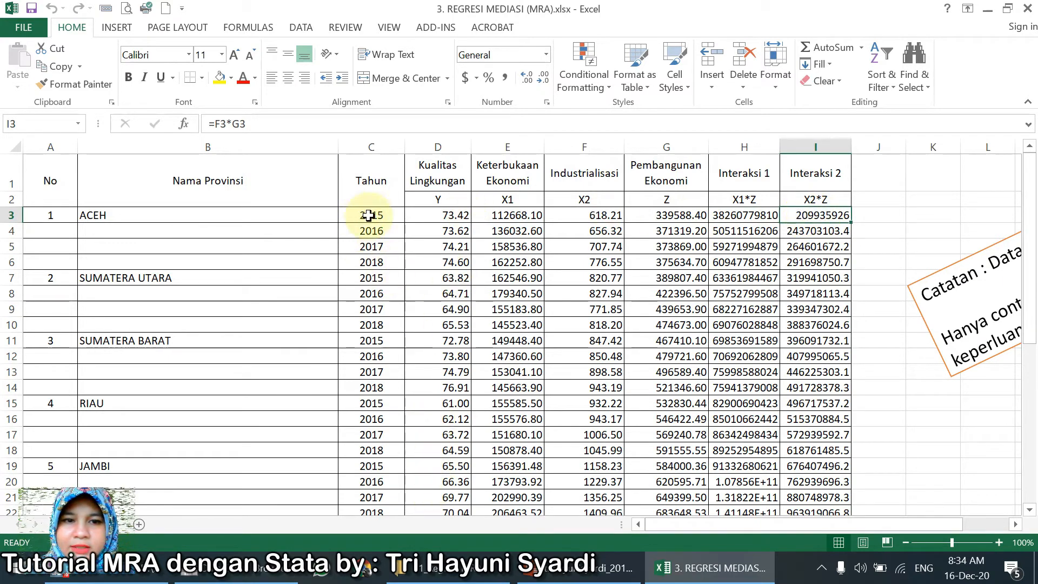
Review the years listed per province and look through the province list down to Kepulauan Riau
drag(382, 214, 386, 265)
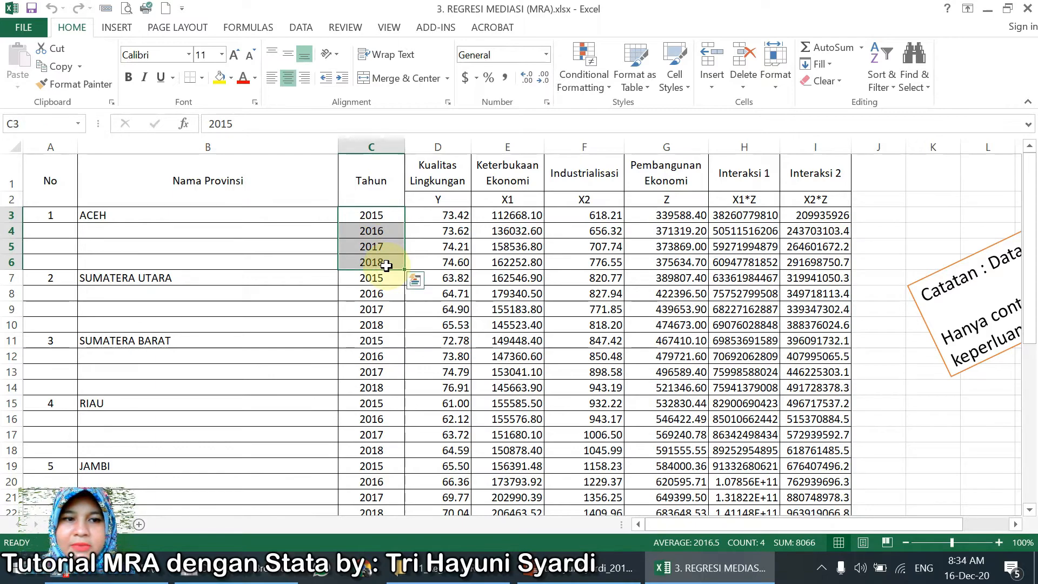
scroll(386, 265, down, 12)
scroll(383, 265, up, 3)
scroll(383, 265, up, 9)
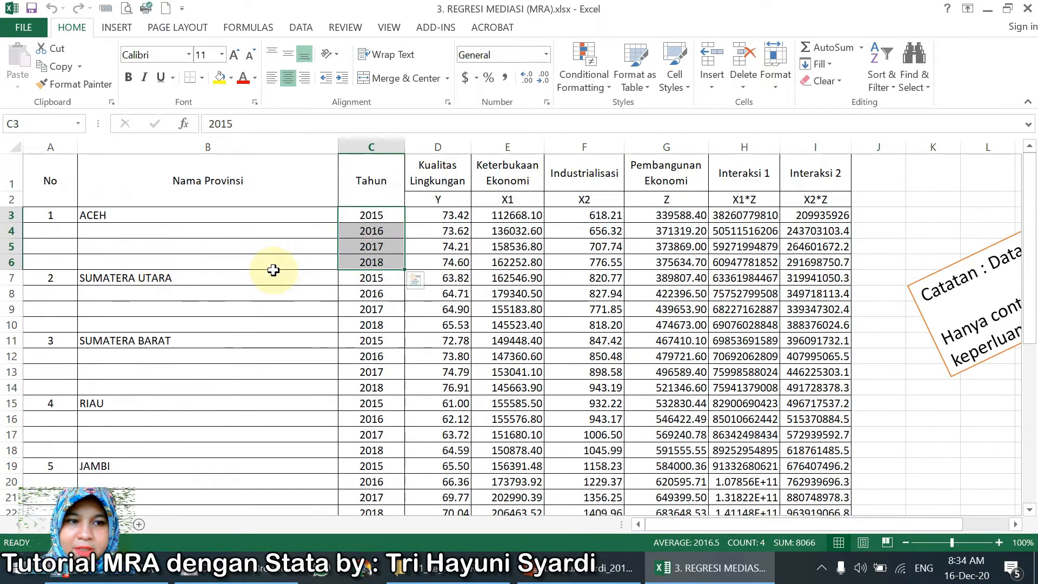
scroll(275, 271, down, 4)
scroll(276, 272, down, 4)
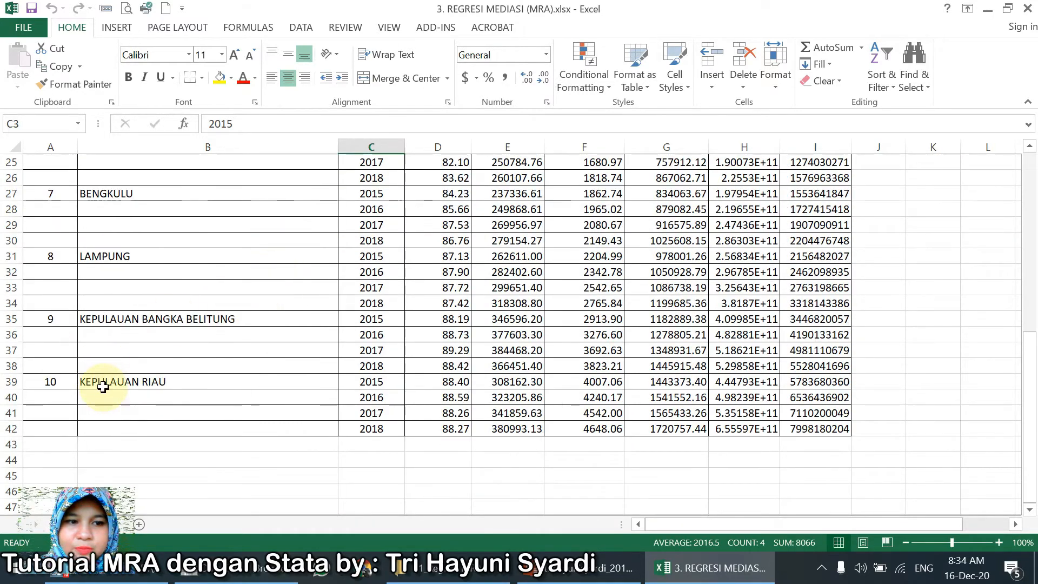
click(103, 383)
scroll(339, 378, up, 8)
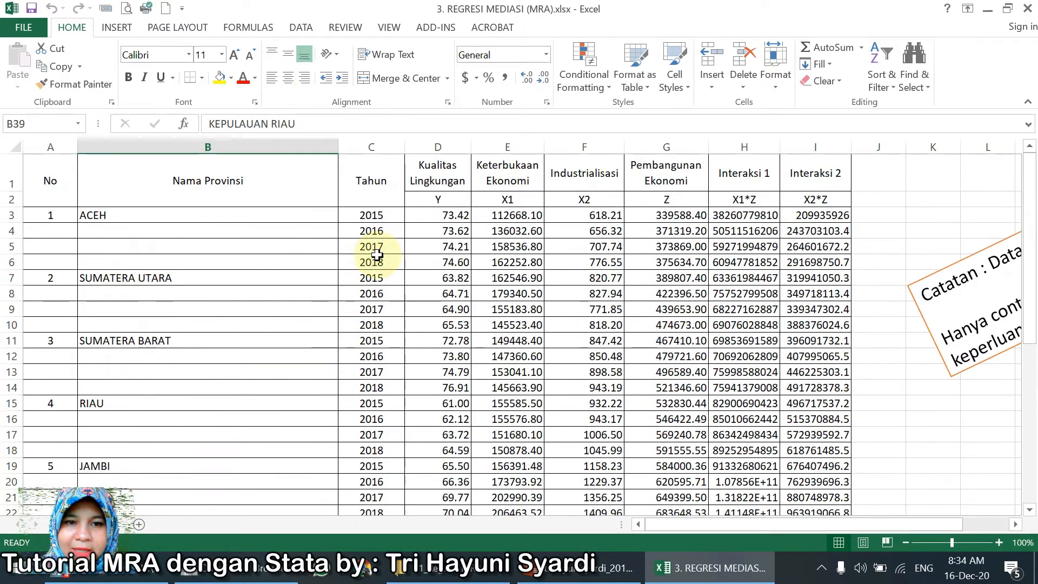
click(376, 262)
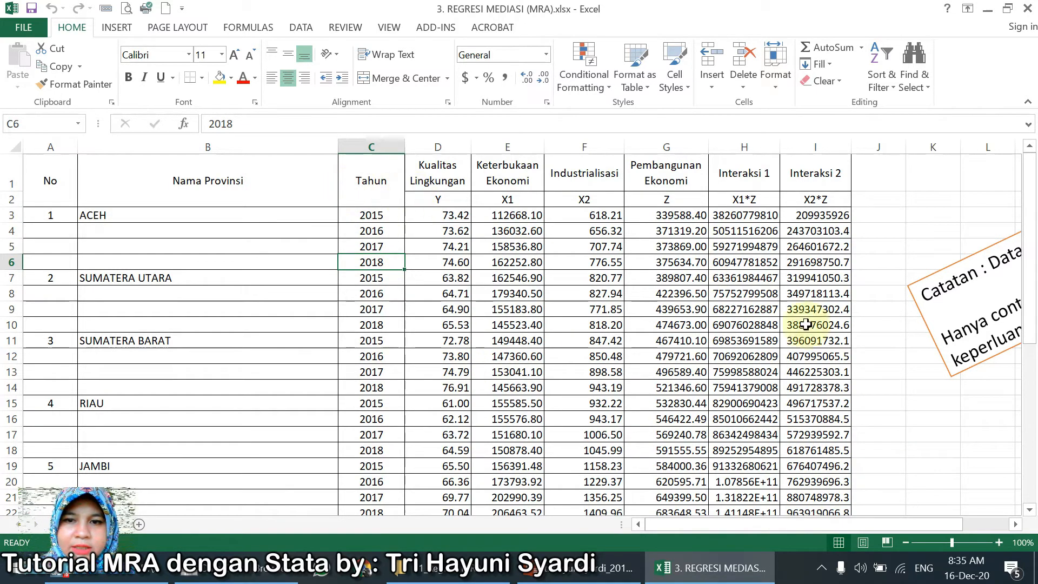
Switch back to Stata and view the latihan.dta dataset in the Data Editor in browse mode
click(237, 570)
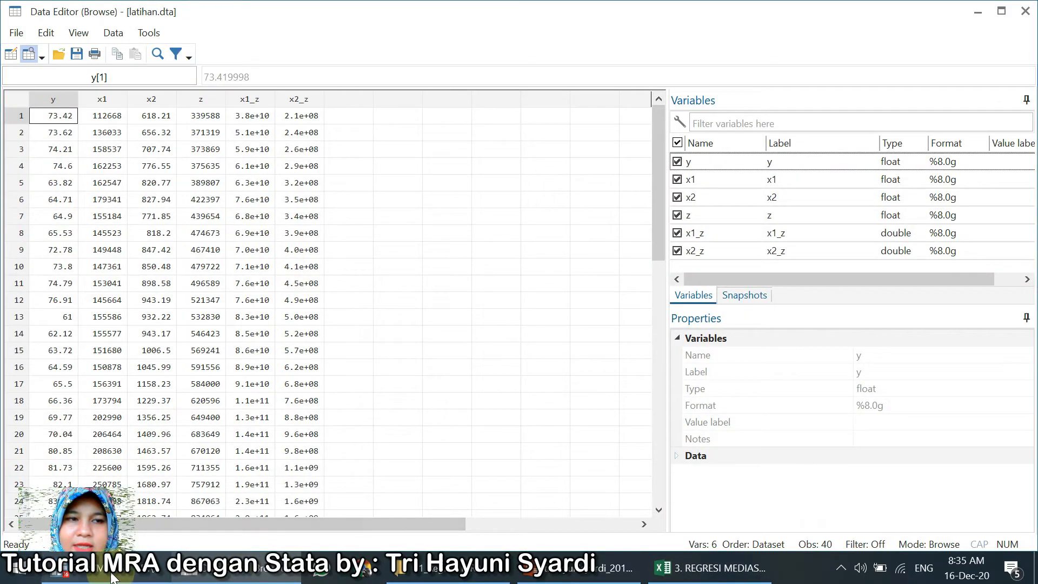
mouse_move(112, 578)
click(87, 500)
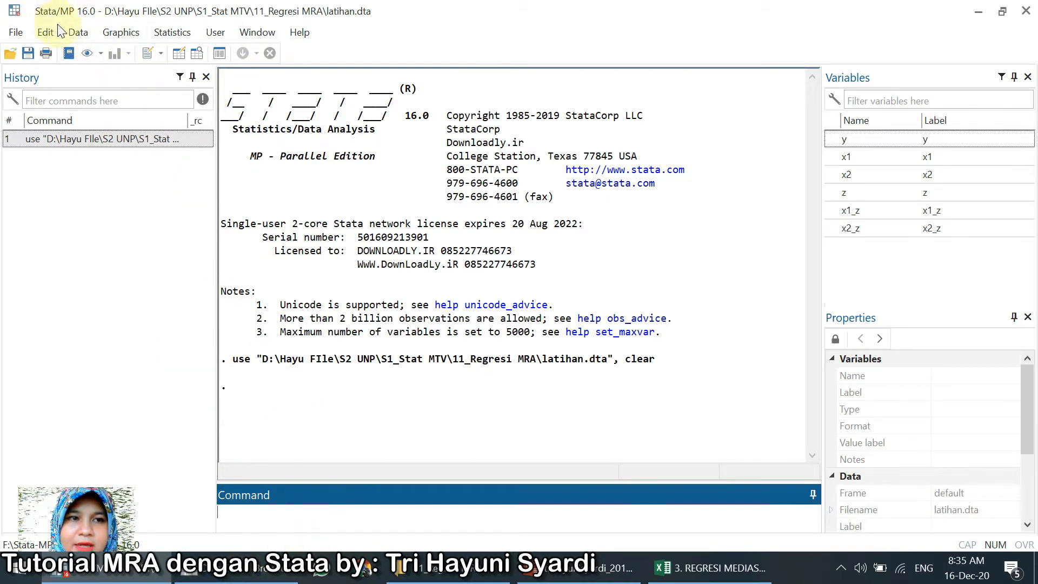
click(75, 32)
click(77, 32)
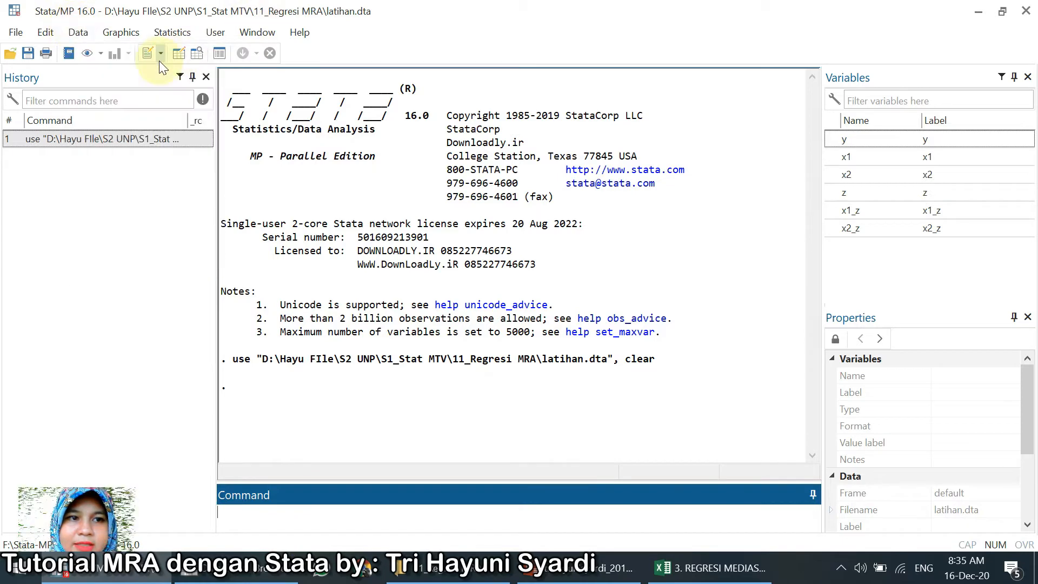
click(197, 53)
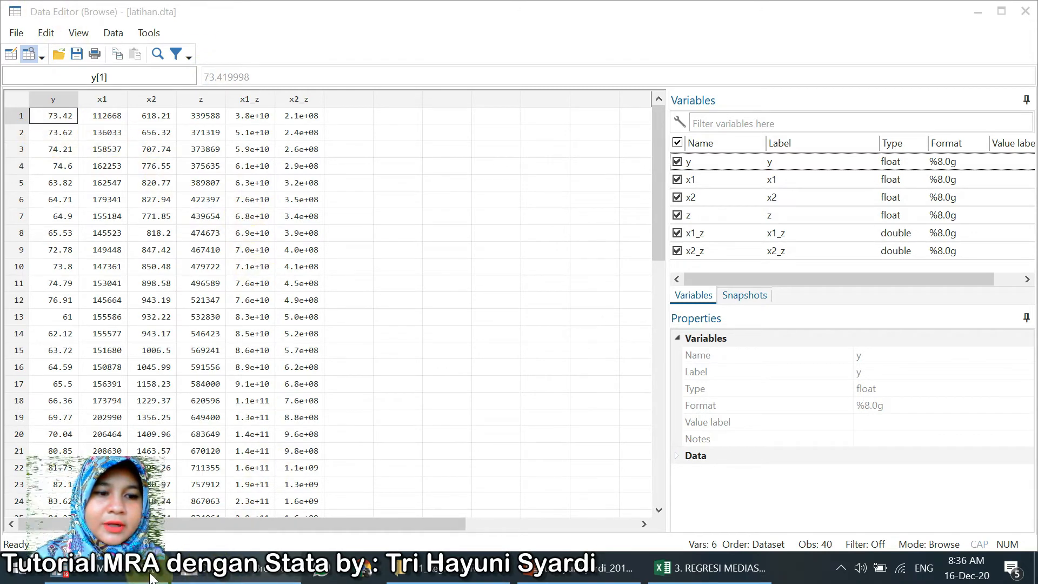
Return to the main Stata window and run the regression of y on x1 and x2 with "regress y x1 x2"
click(125, 568)
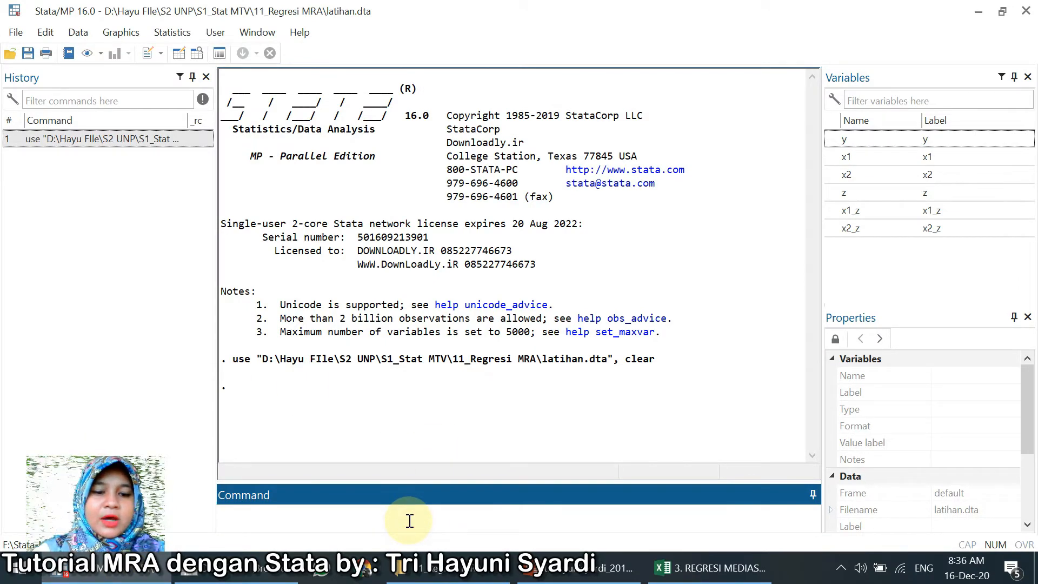
text(r)
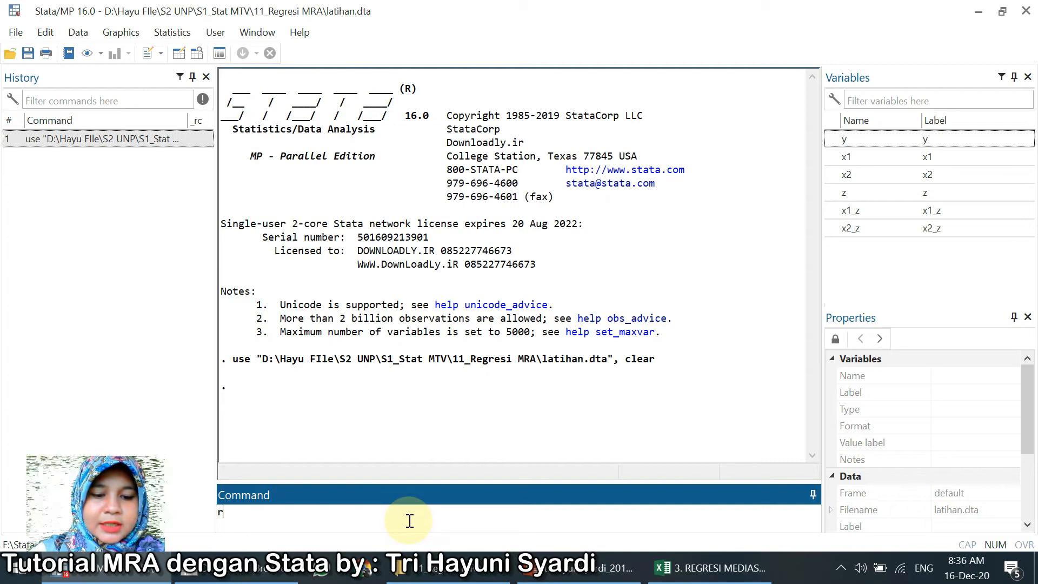
text(egress y)
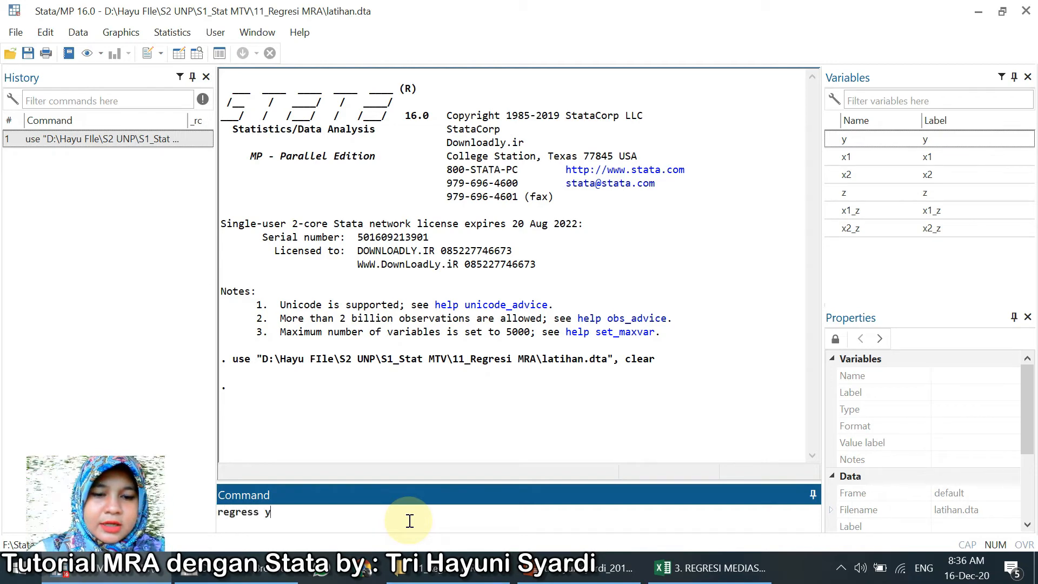
text( x)
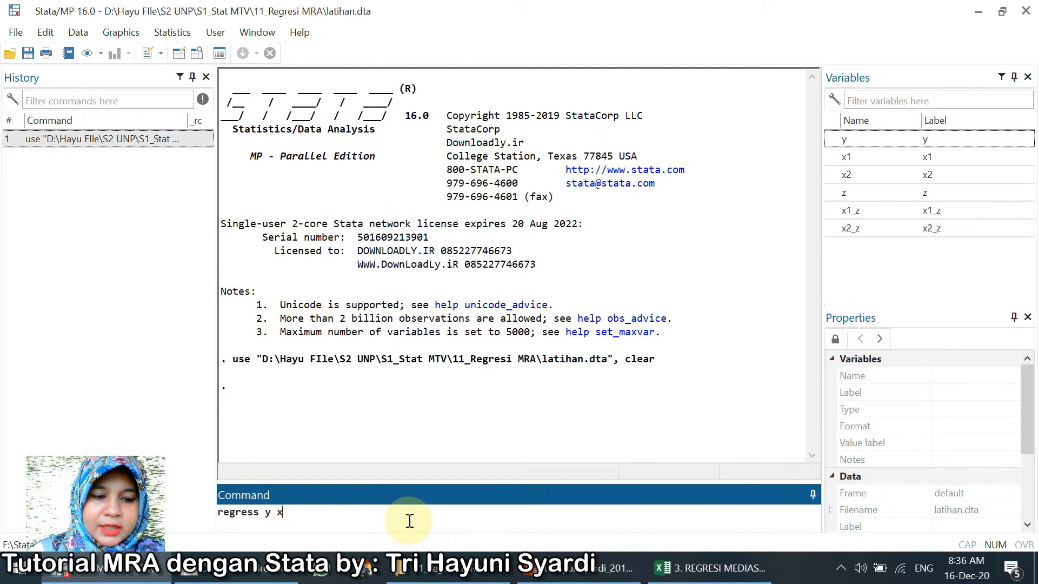
text(1 x2)
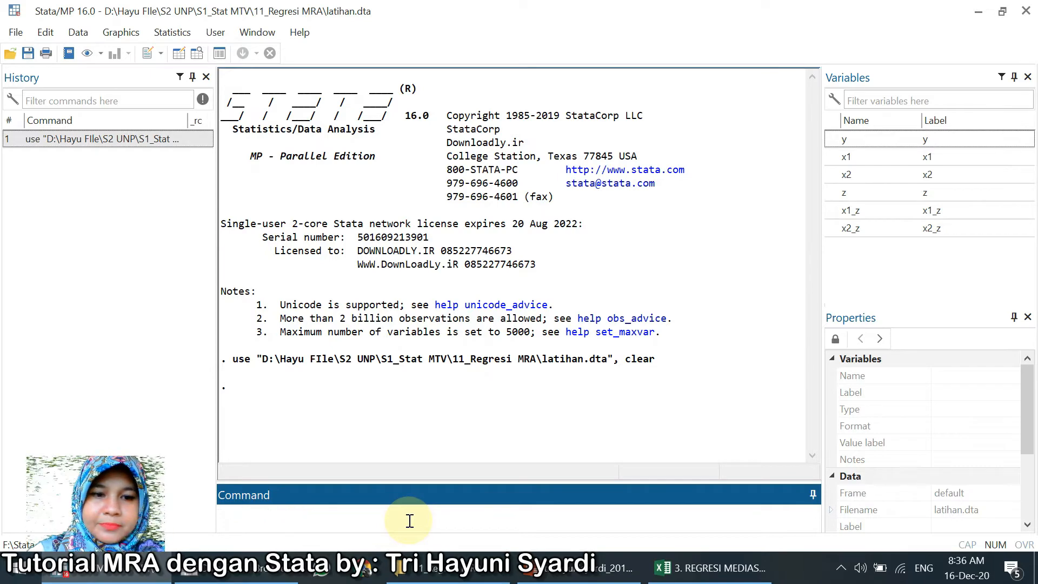
key(Return)
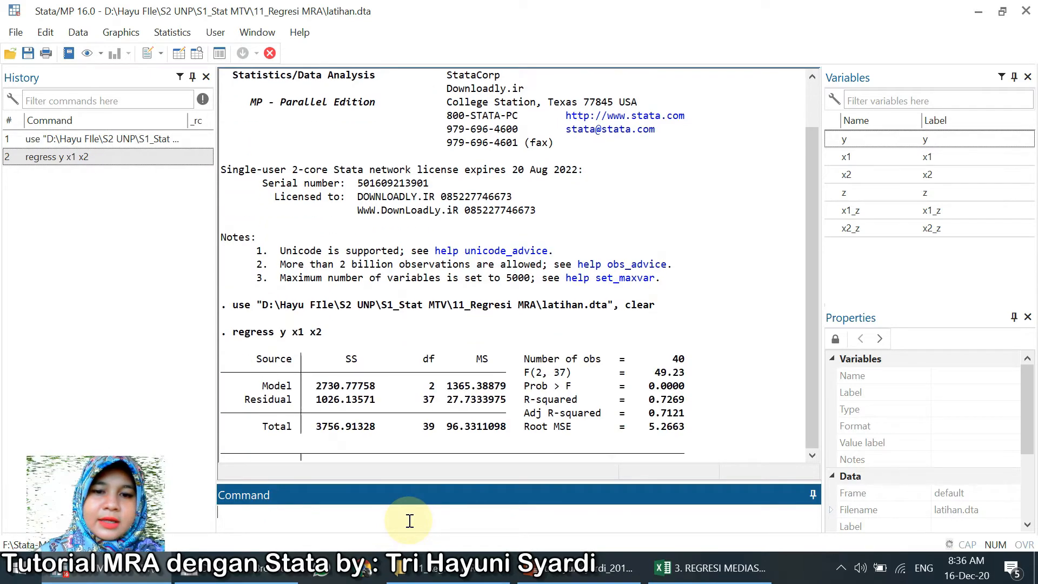
click(534, 330)
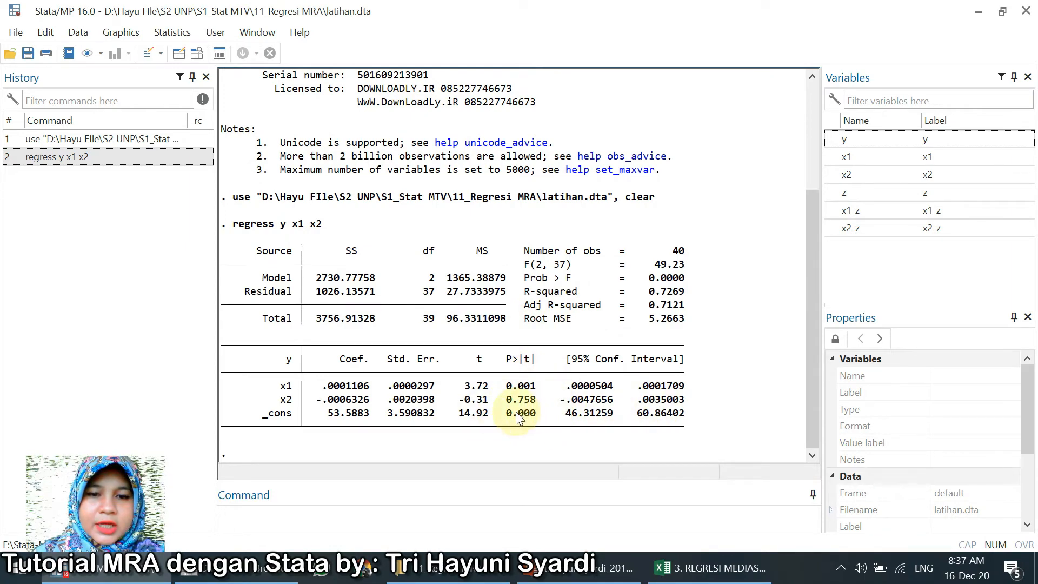
Regress y on x1 and the moderator z with "regress y x1 z"
click(348, 519)
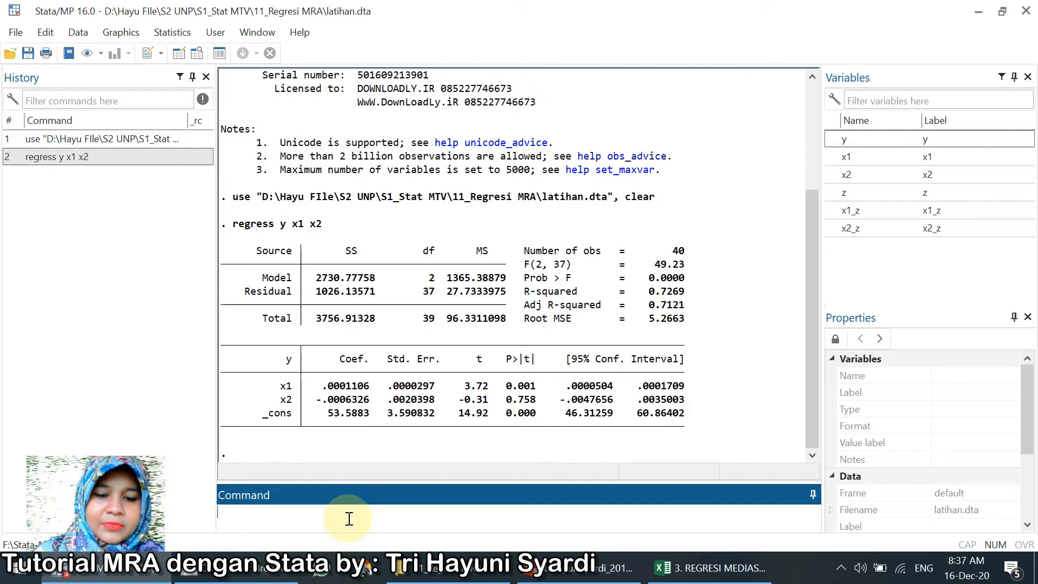
text(egress)
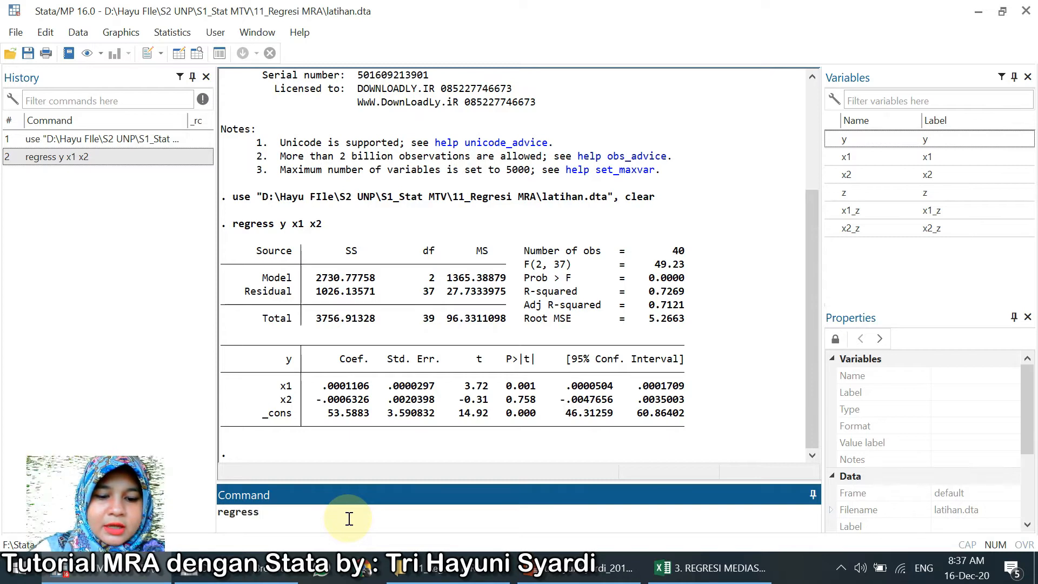
text( y)
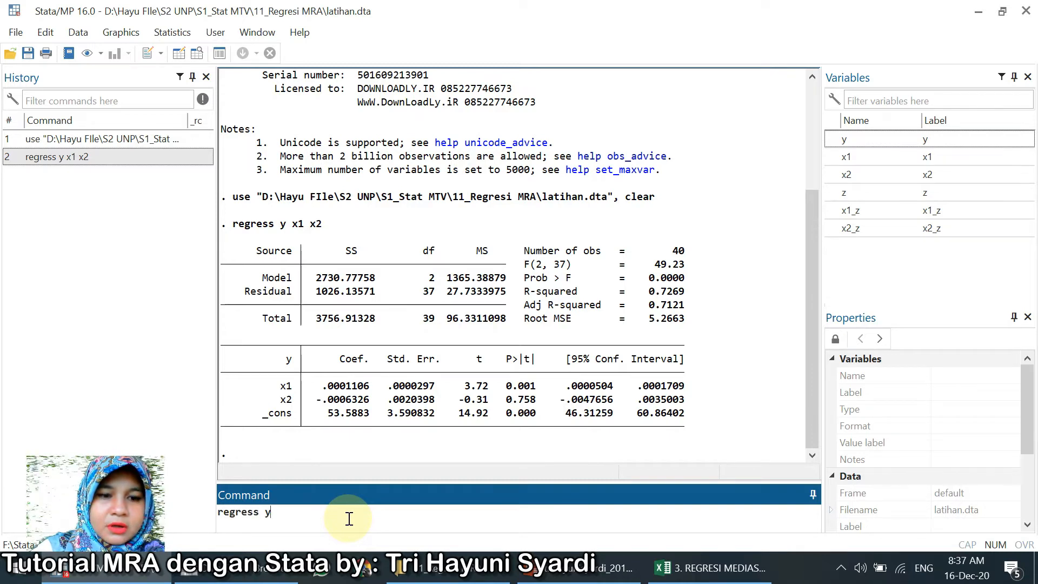
text( x1)
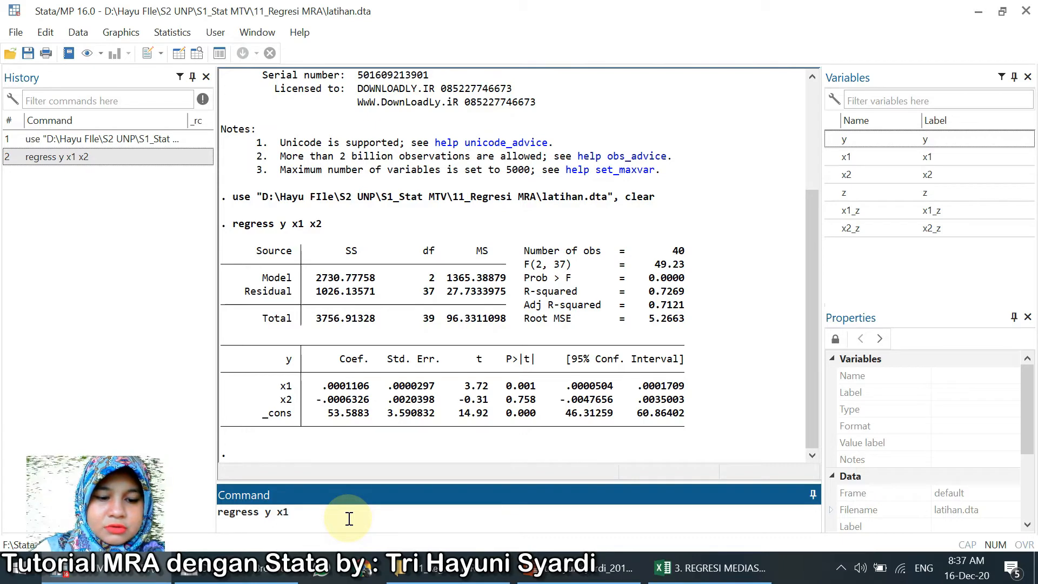
text( z)
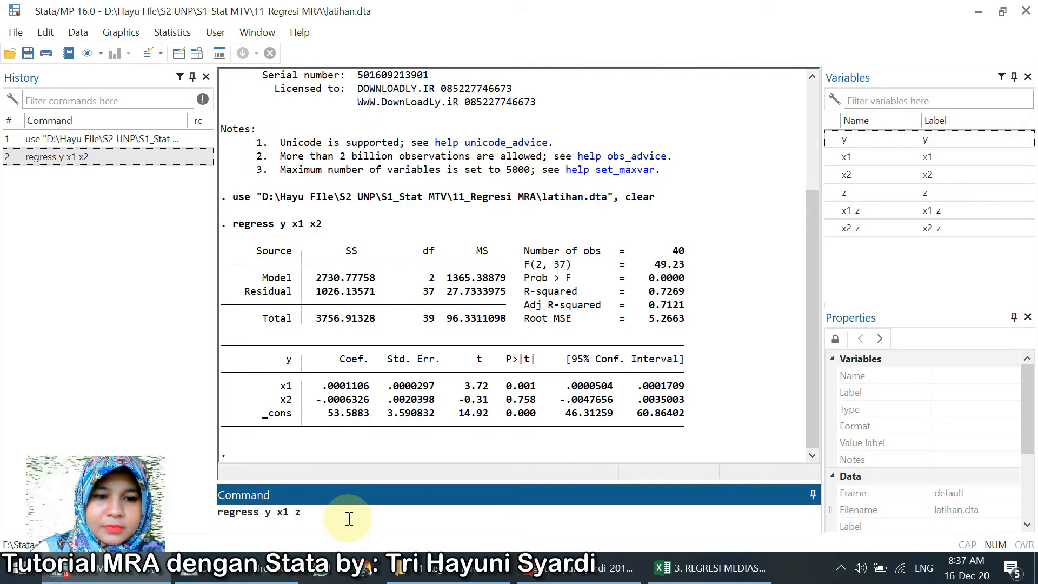
key(Return)
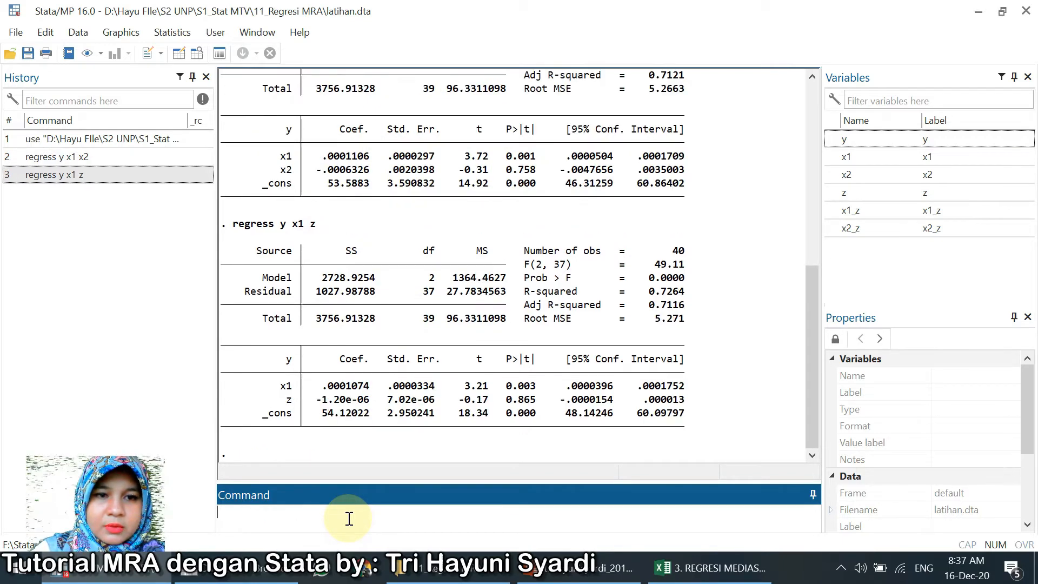
Regress y on x1, z and their interaction with "regress y x1 z x1_z", and check the P>|t| values
text(regr)
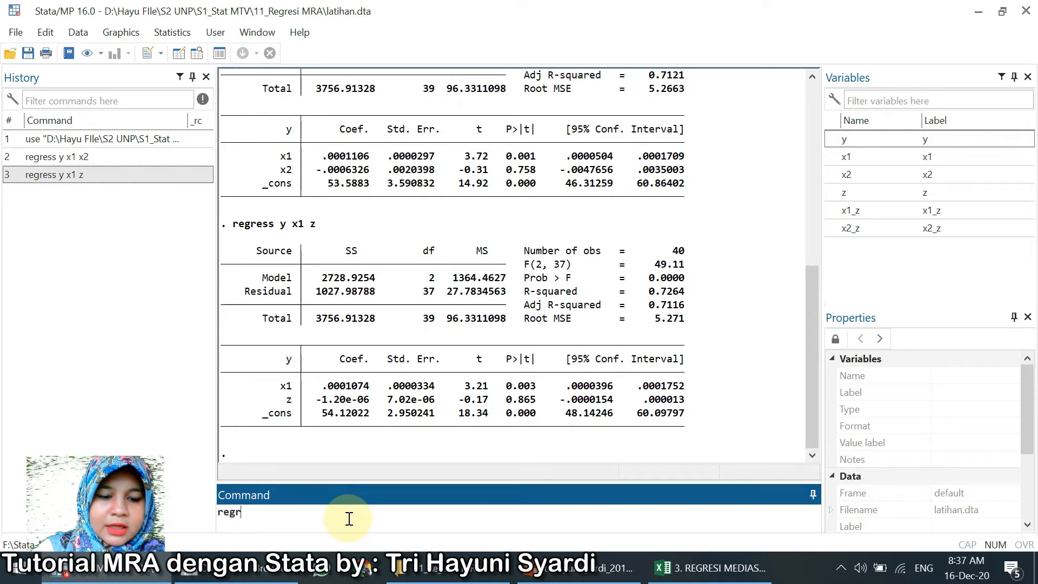
text(ess y x1 z x1)
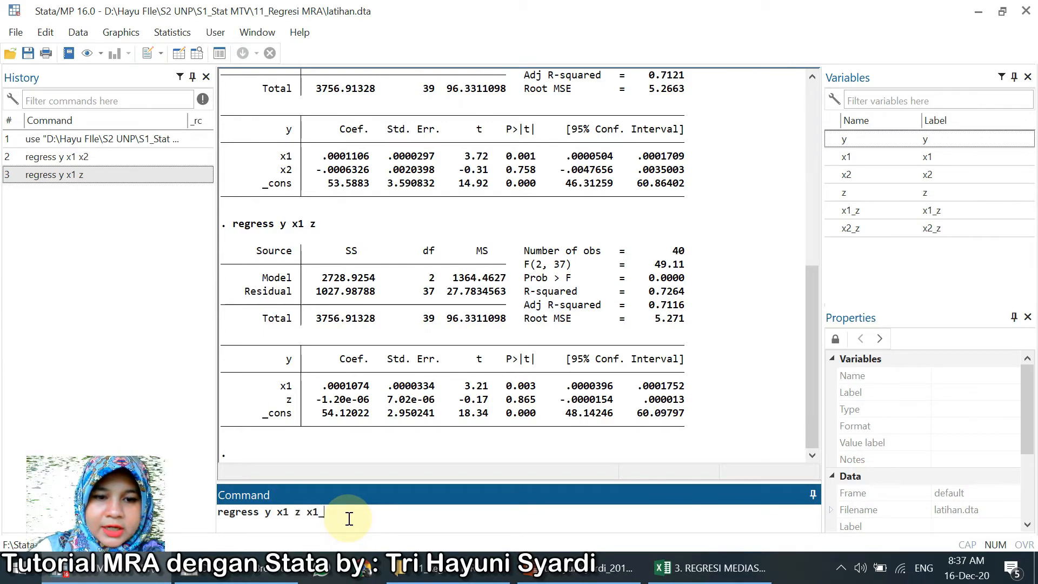
text(_z)
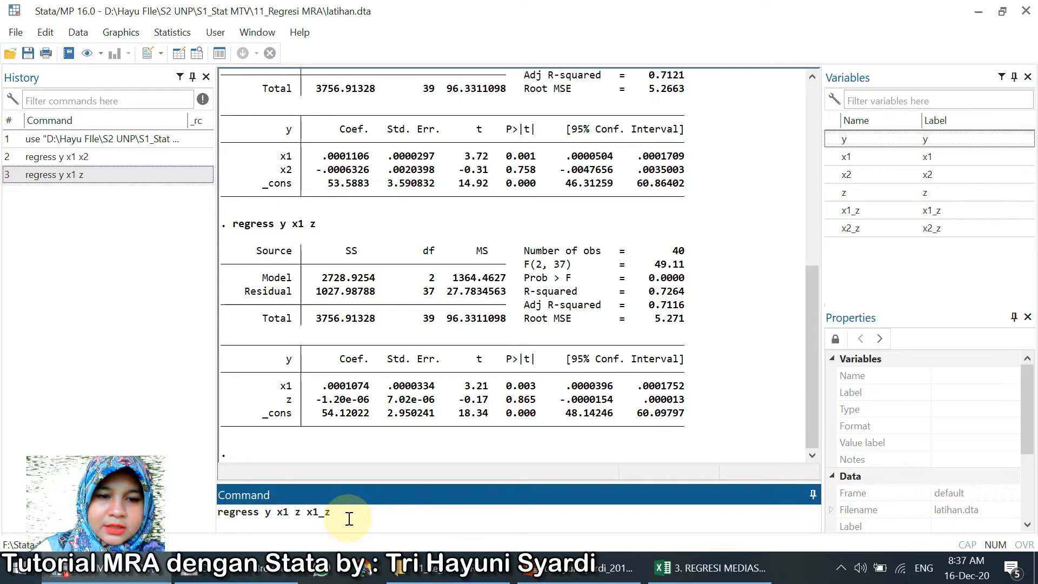
key(Return)
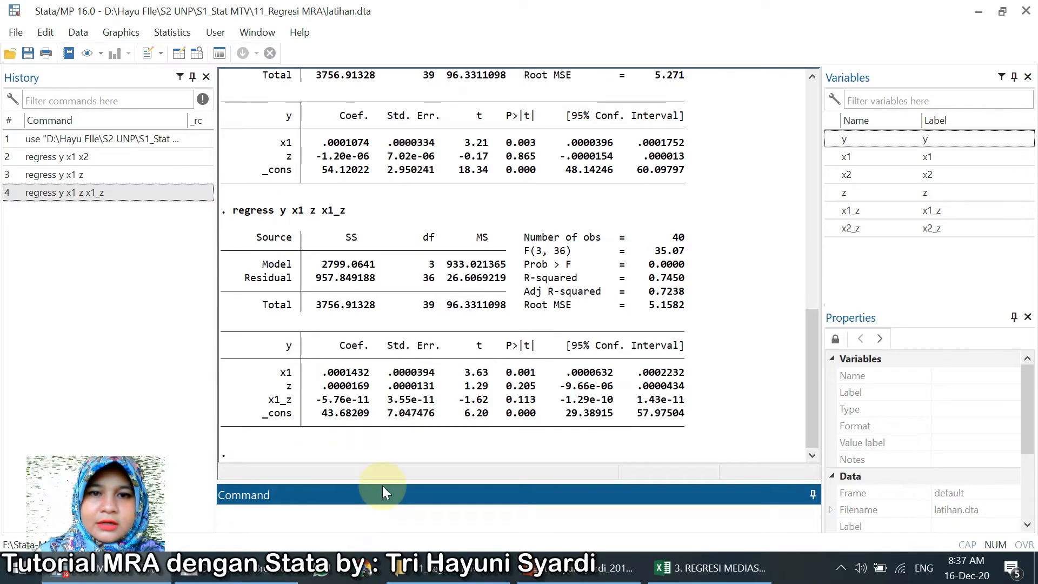
click(528, 156)
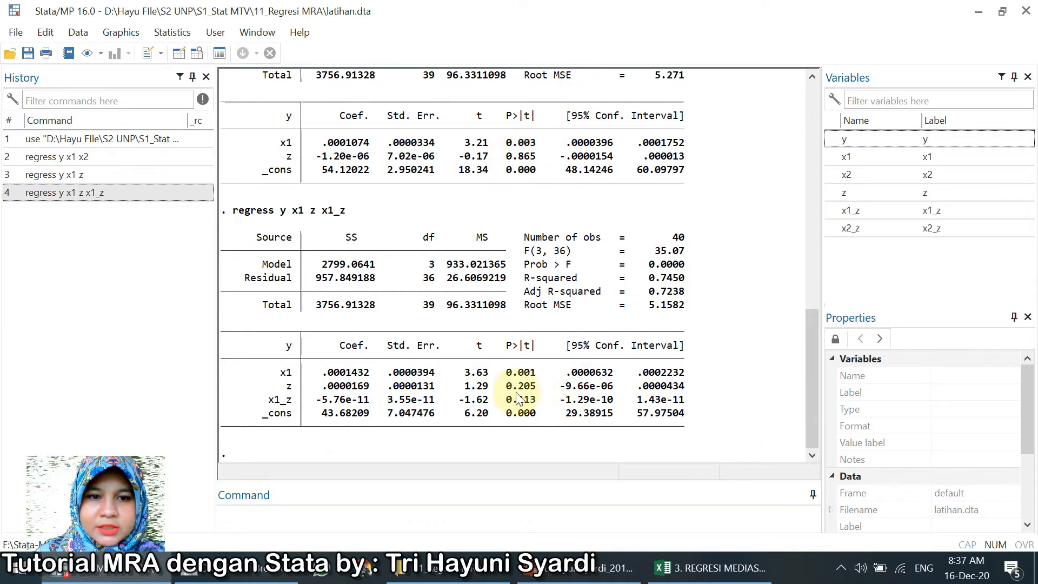
Regress y on x2 and the moderator z with "regress y x2 z"
click(342, 529)
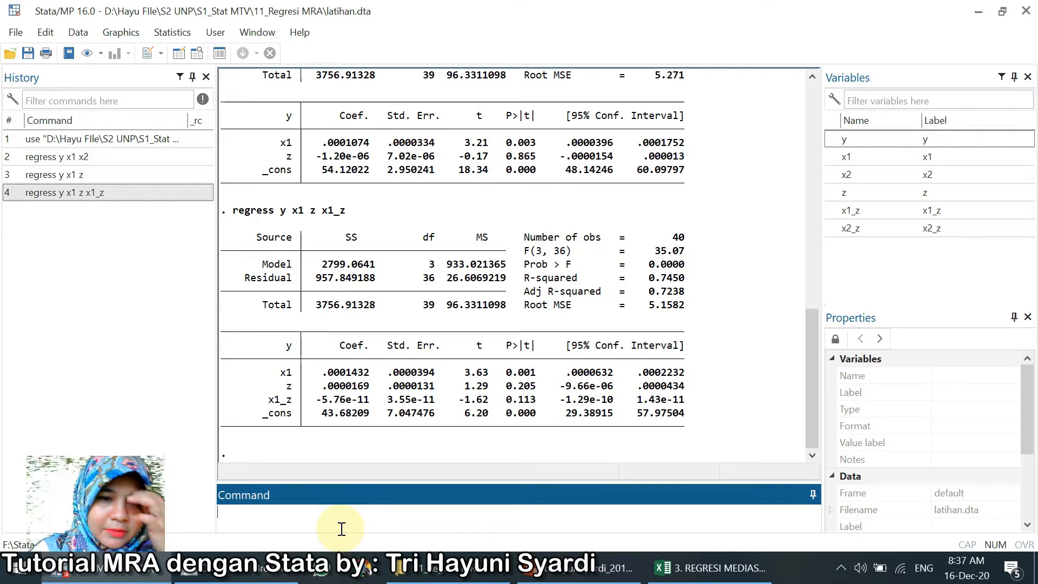
text(r)
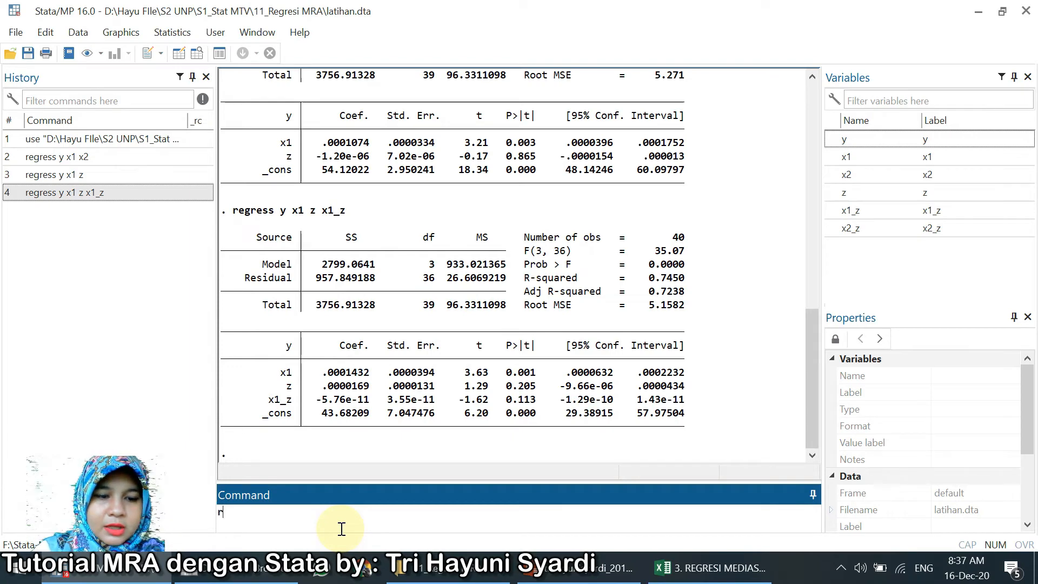
text(egress y)
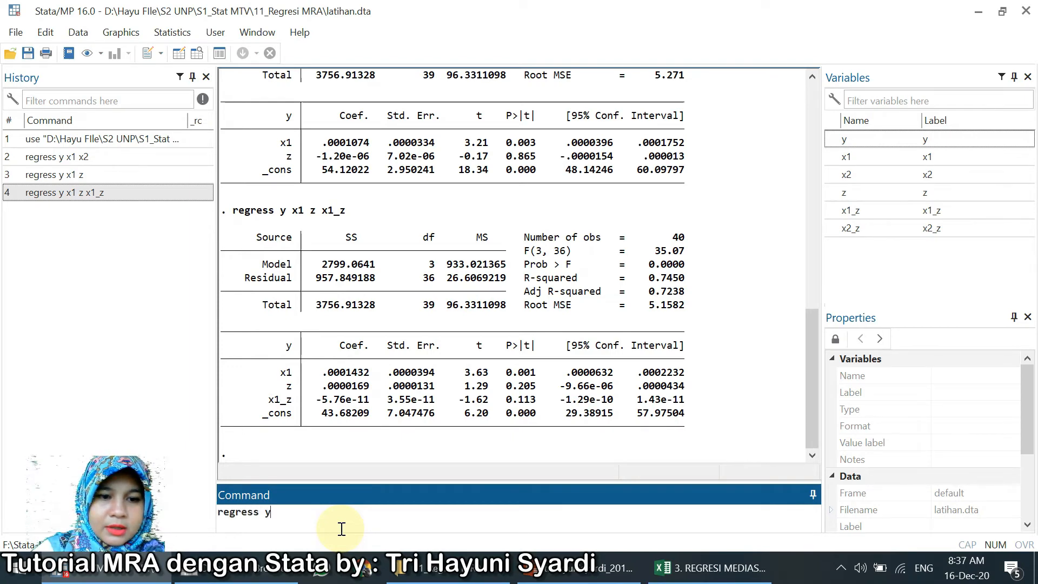
text( x2 z)
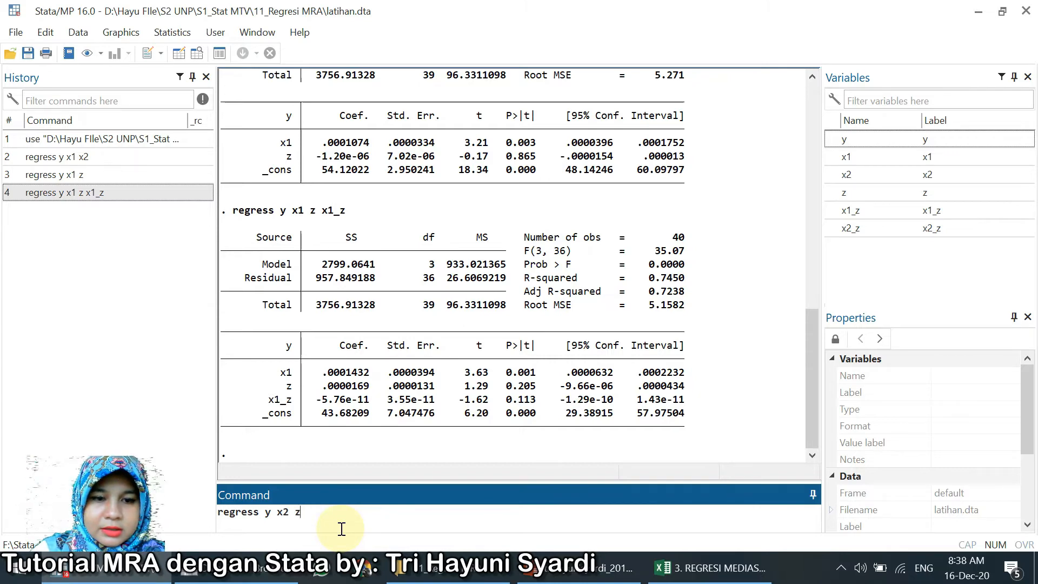
key(Return)
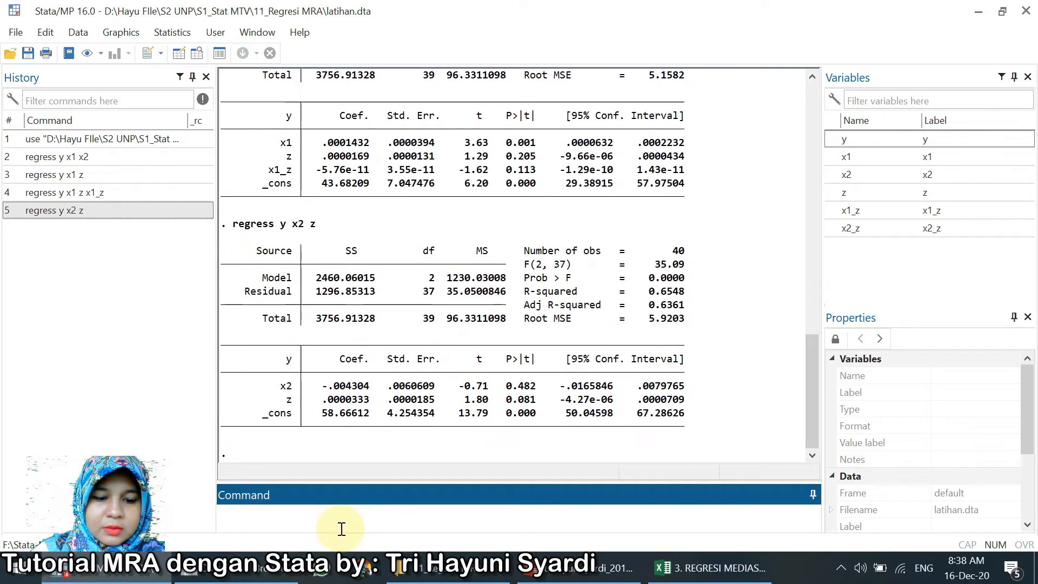
Run the regression with the x2 interaction term using "regress x2 z x2_z"
text(regre)
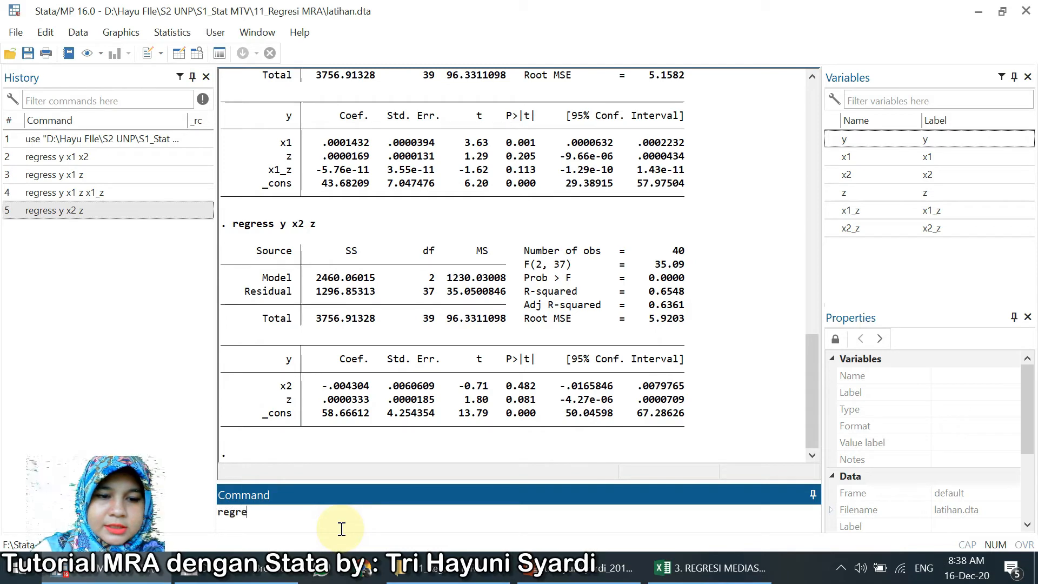
text(ss x)
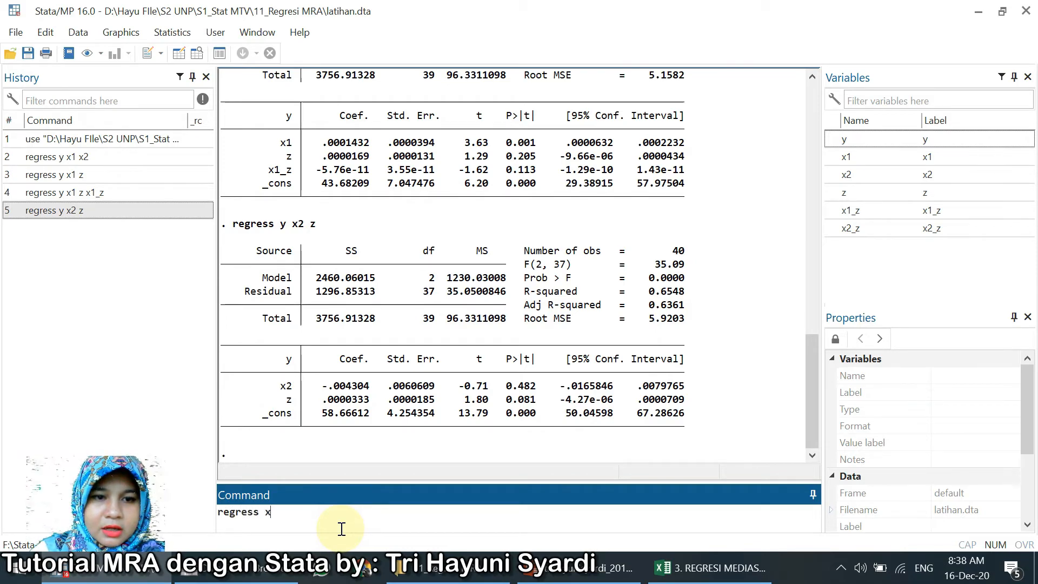
text(2 z x)
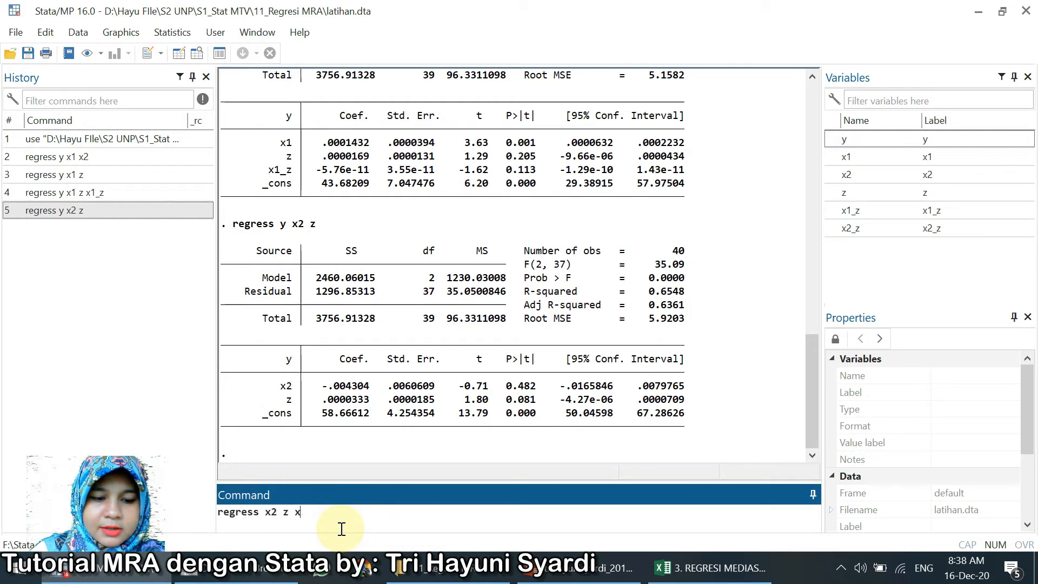
text(2_z)
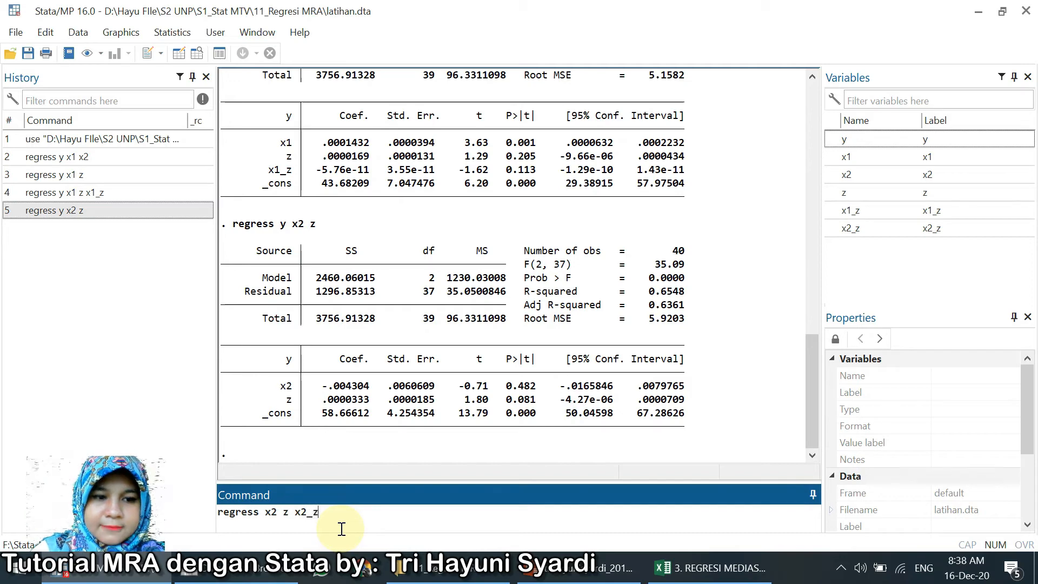
key(Return)
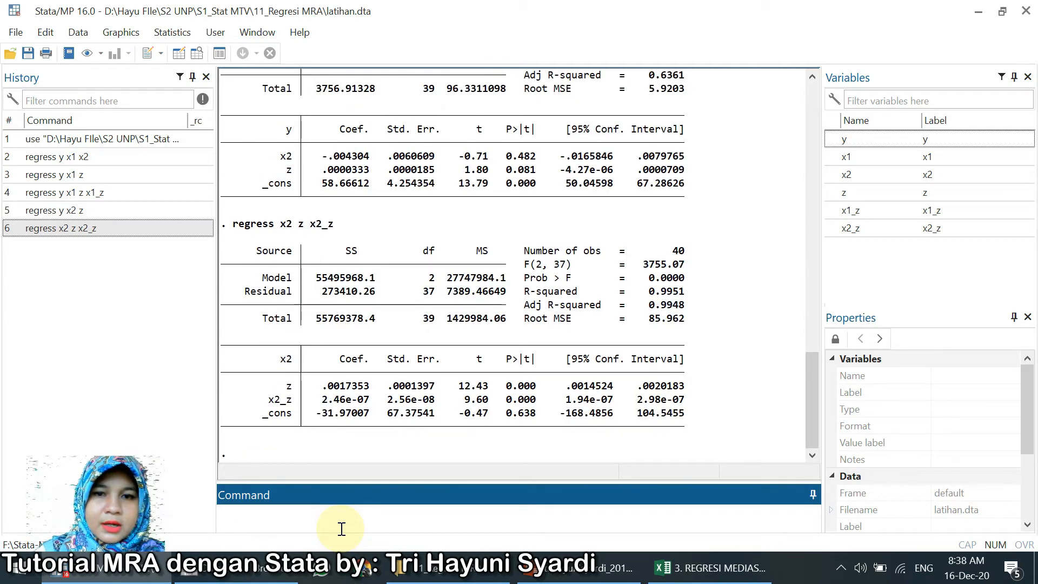
Review the regression outputs from "regress y x1 x2" through "regress x2 z x2_z", examining the coefficient tables and P>|t| values
click(518, 417)
scroll(508, 293, up, 1)
scroll(508, 293, up, 10)
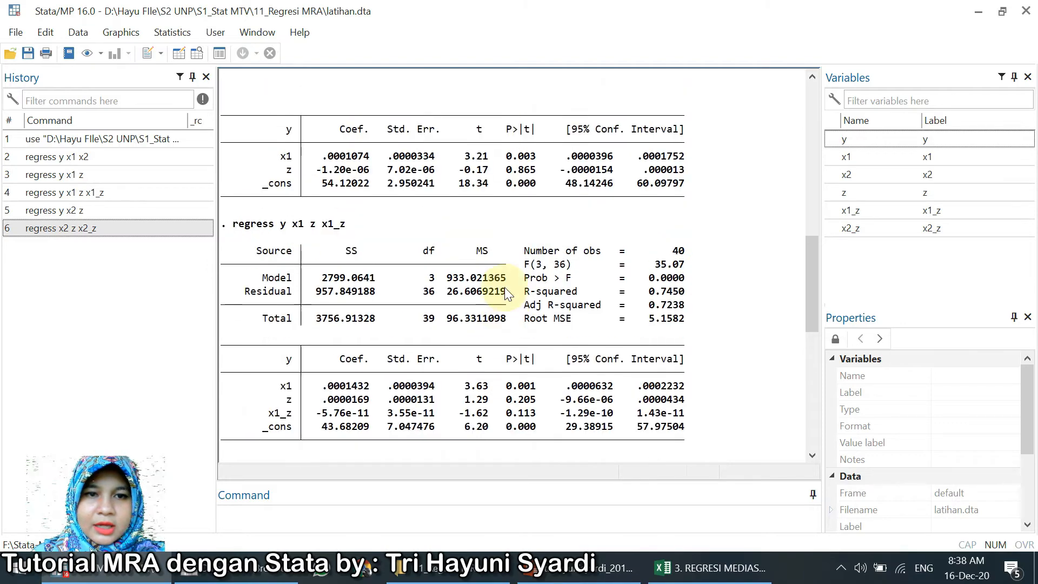
scroll(508, 293, up, 10)
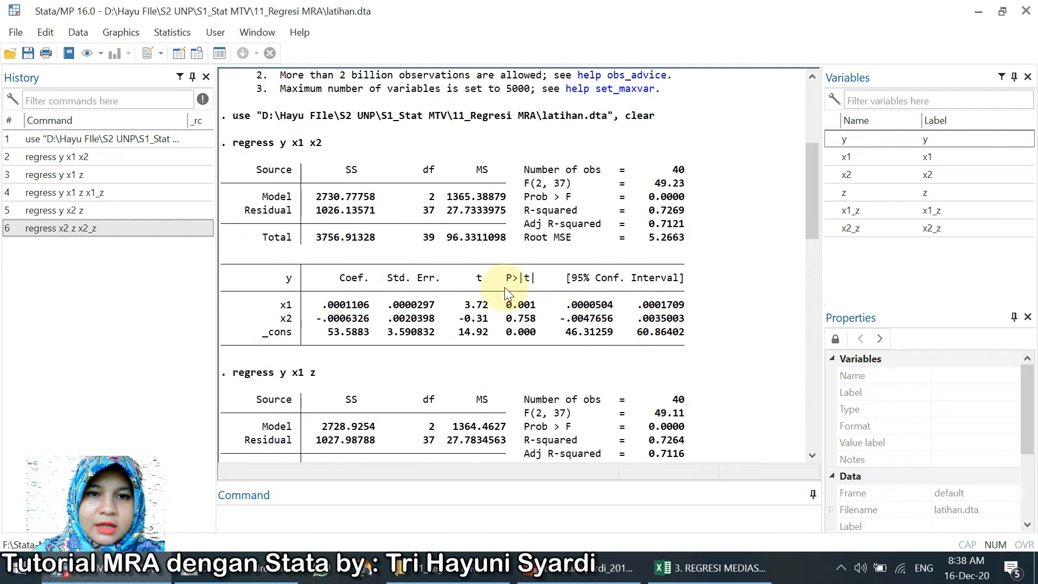
scroll(509, 293, down, 3)
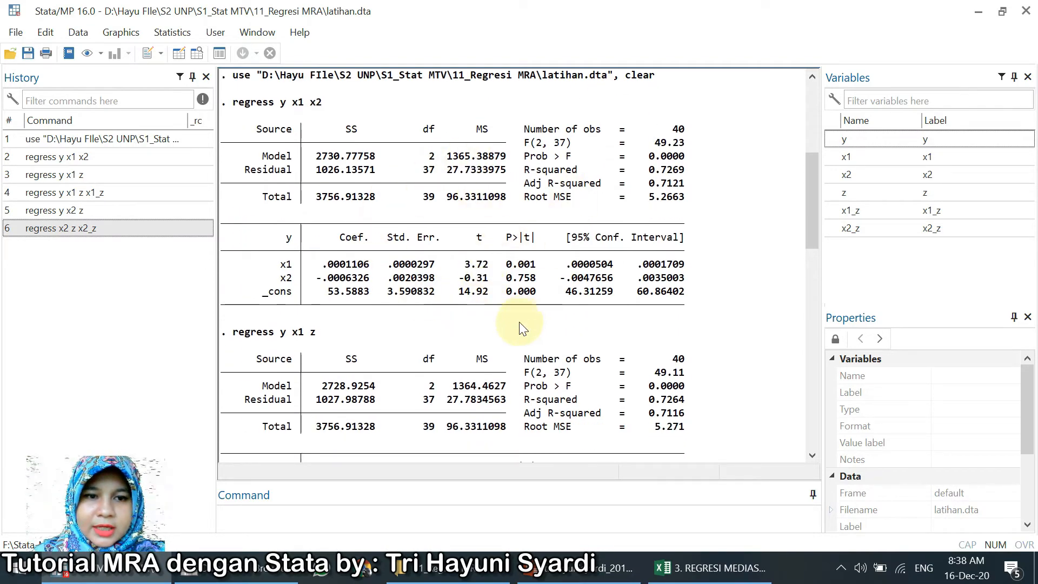
scroll(411, 341, down, 2)
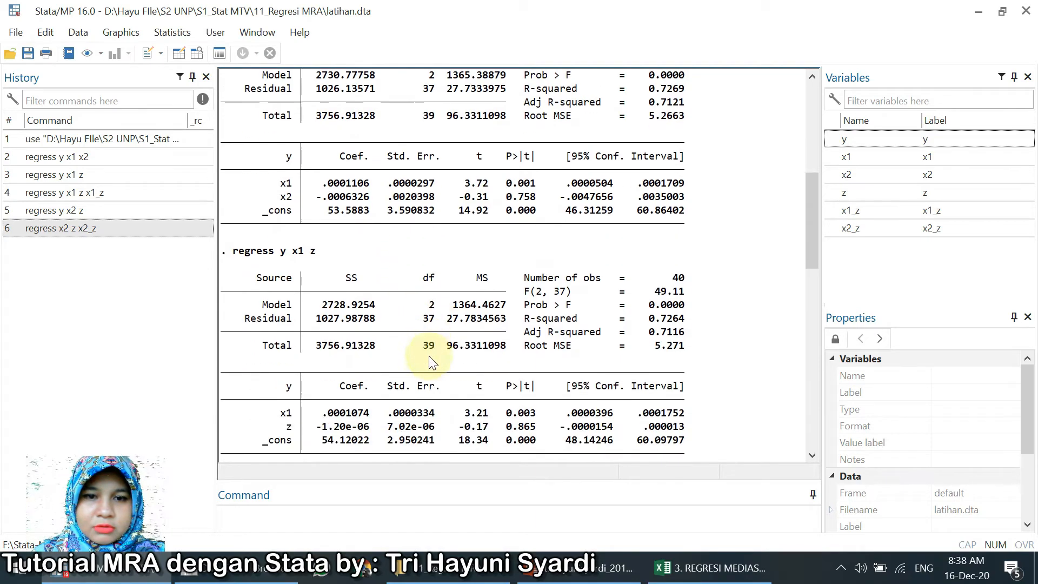
scroll(432, 363, down, 8)
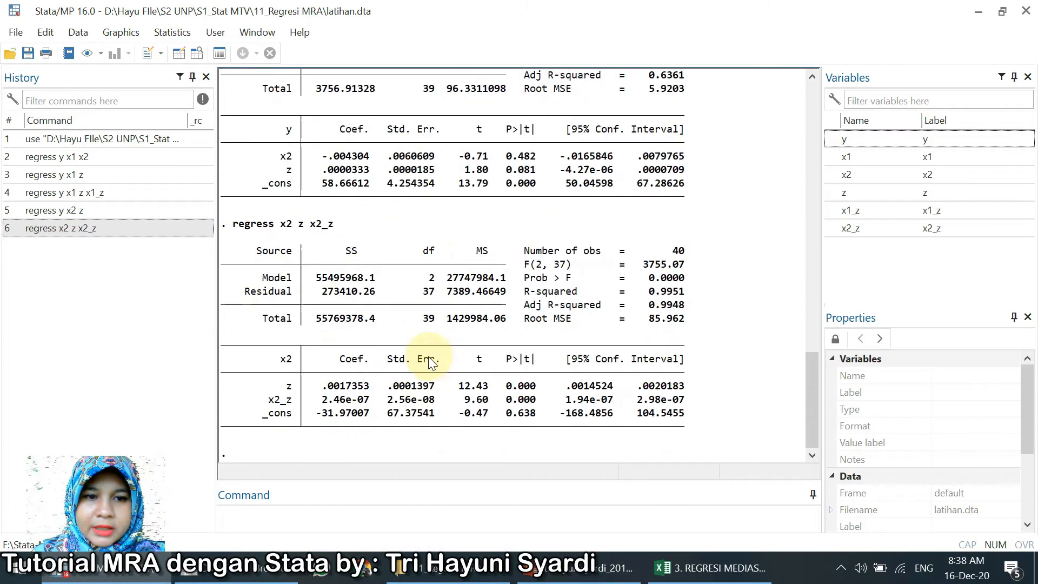